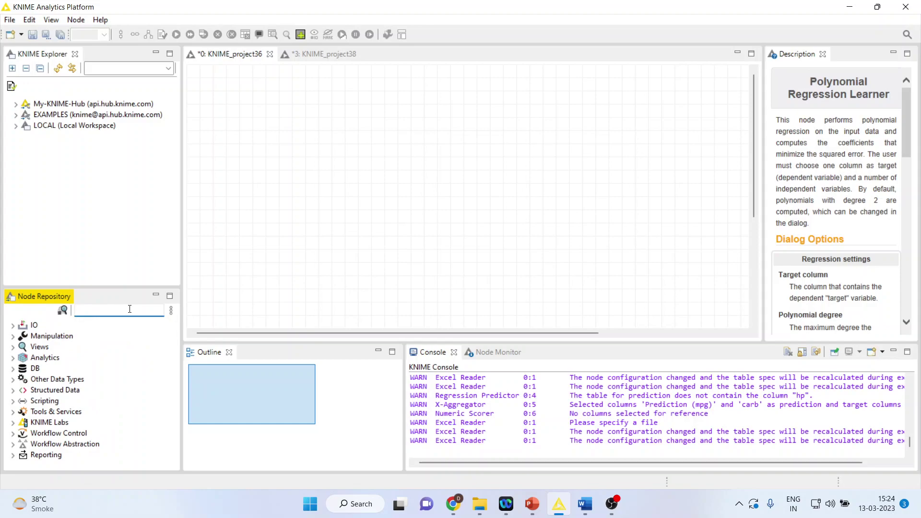
- Add an Excel Reader node to the empty workflow canvas of KNIME_project36
click(13, 324)
click(23, 336)
drag(69, 336, 241, 173)
- Configure the Excel Reader to read D:\Research Methodology\Predictive Analytics\Knime\Data\mtcars-1.xlsx and accept the settings
double_click(241, 173)
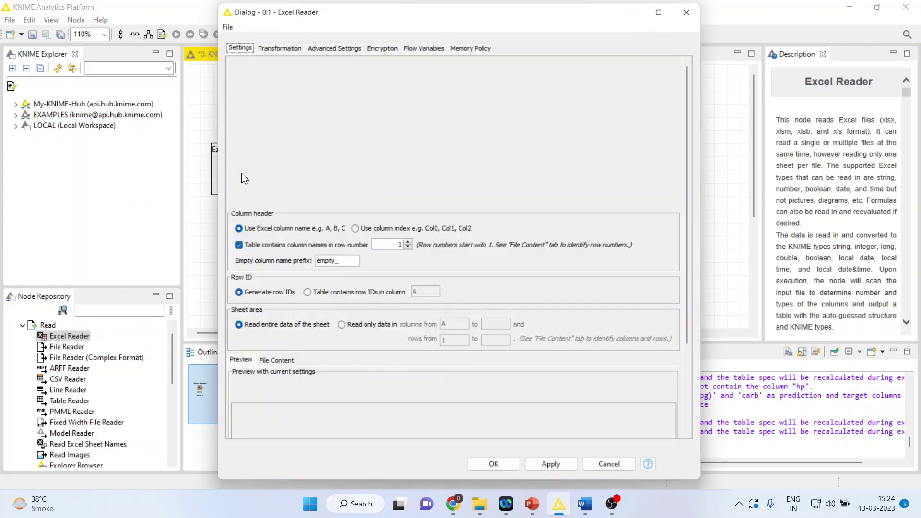
click(633, 120)
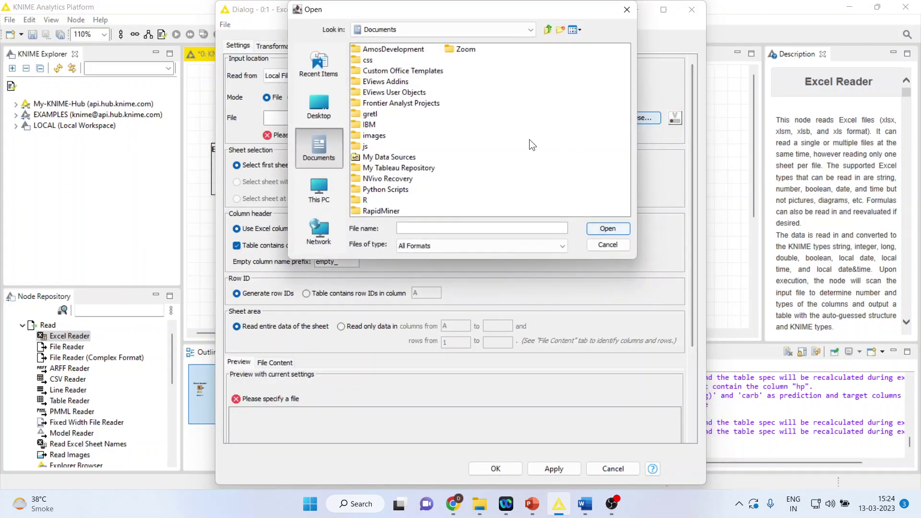
click(531, 29)
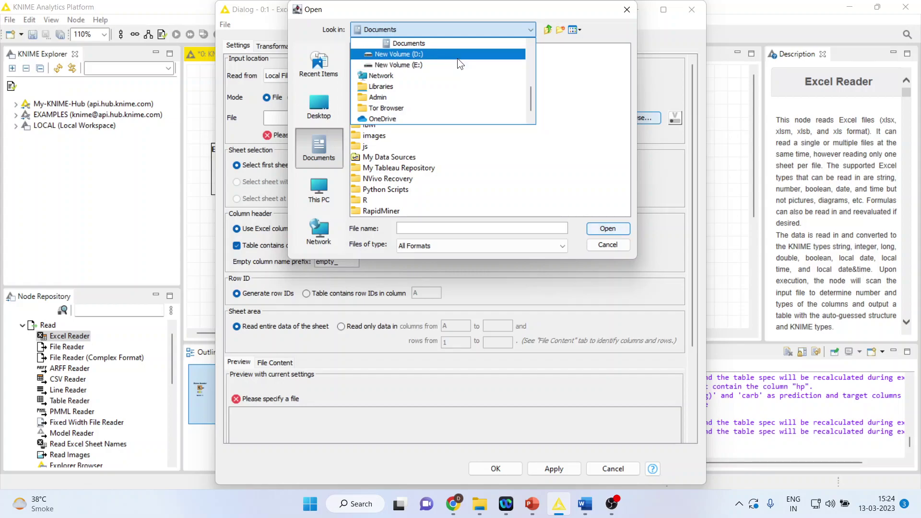
click(457, 58)
double_click(401, 126)
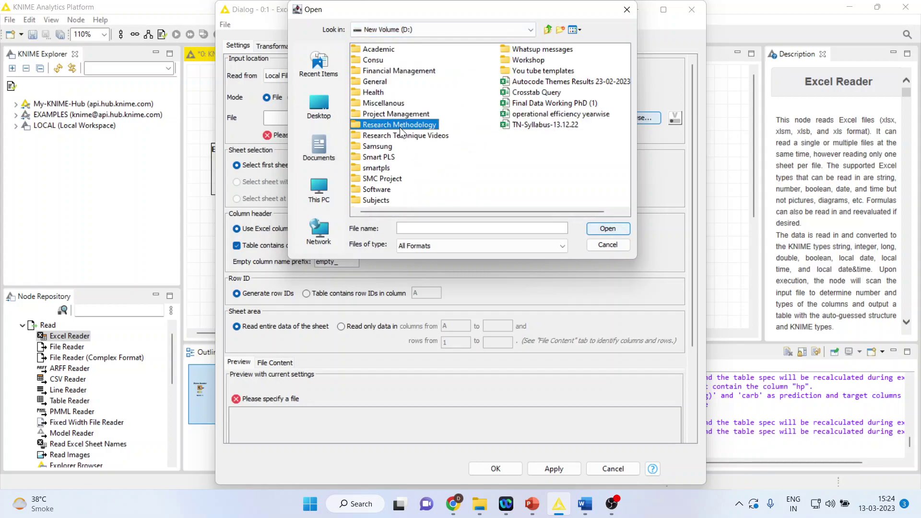
click(600, 71)
double_click(601, 71)
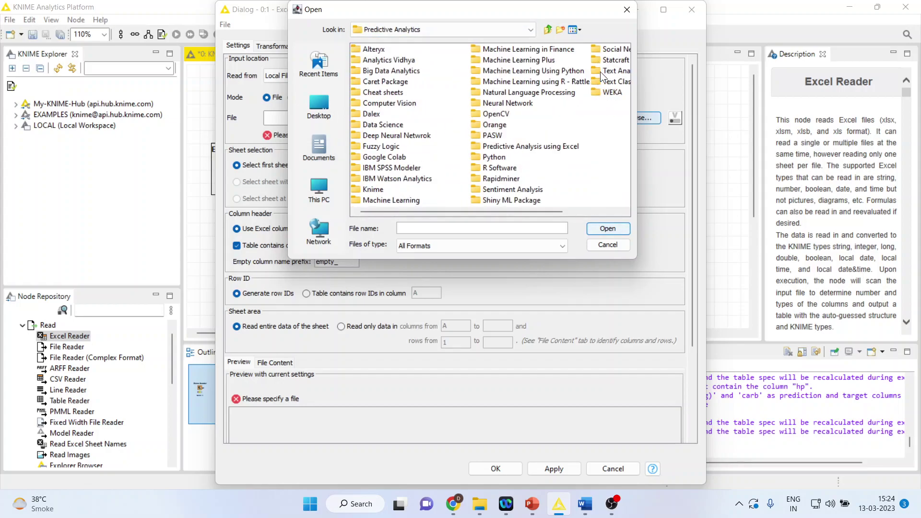
double_click(378, 189)
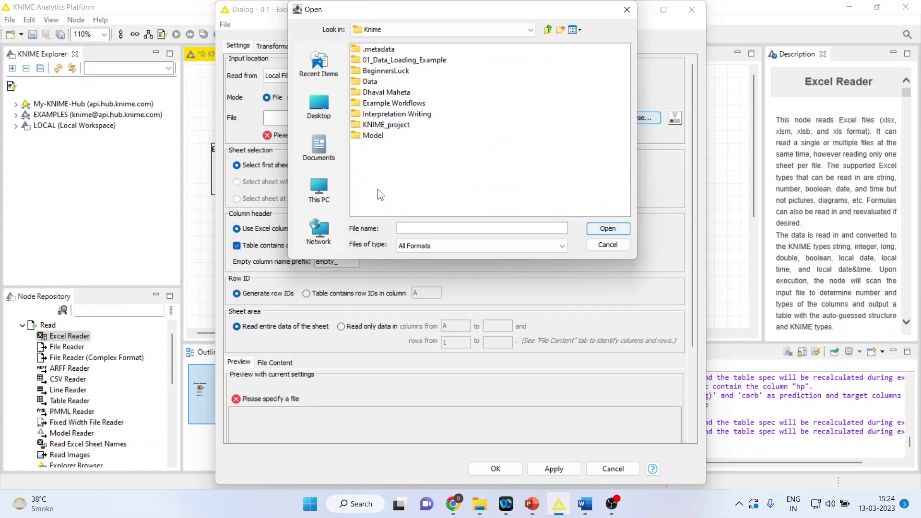
click(373, 83)
double_click(373, 82)
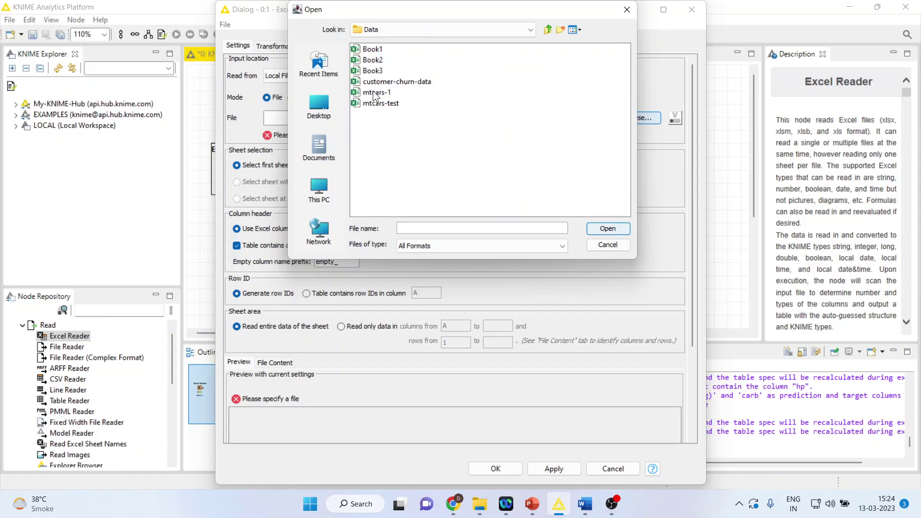
click(377, 92)
click(606, 229)
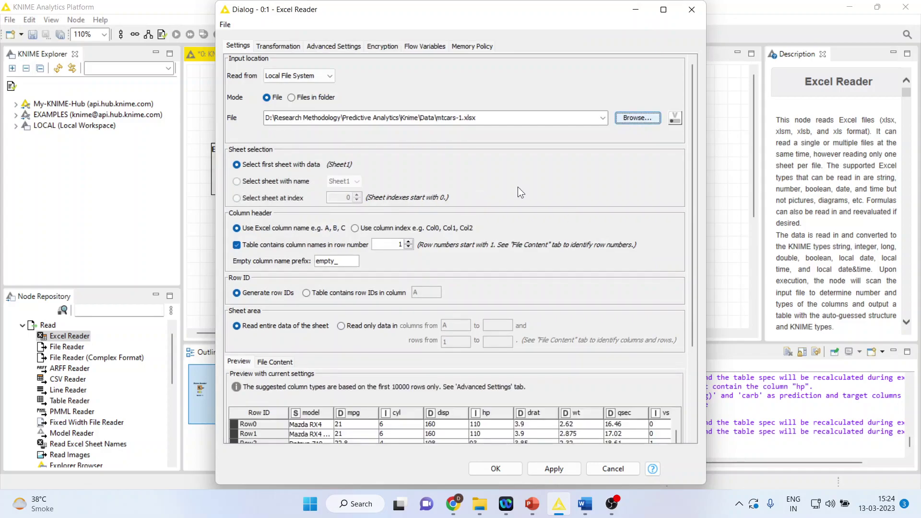
click(556, 466)
click(518, 468)
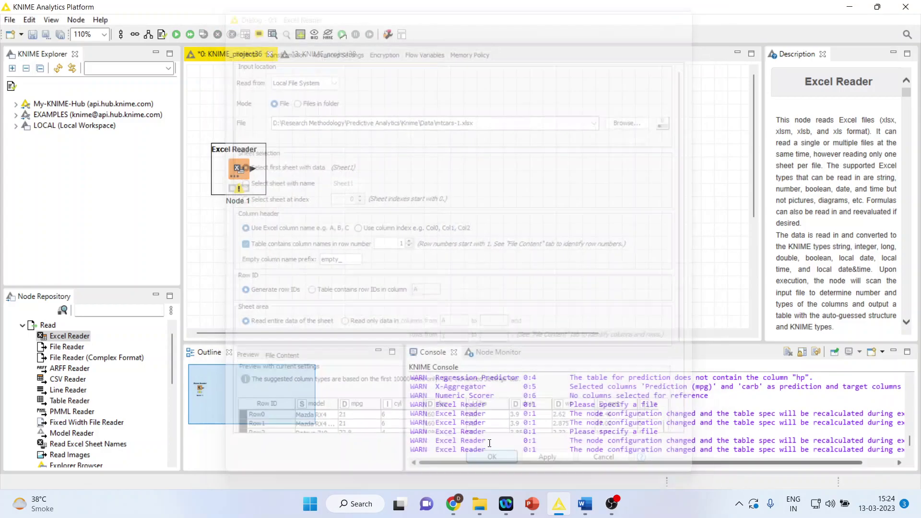
- Execute the Excel Reader node and deselect it
right_click(243, 167)
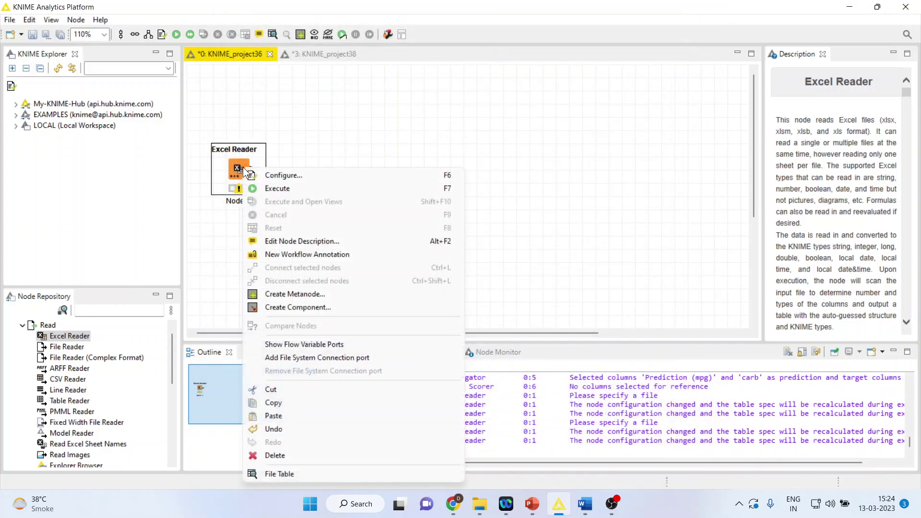
click(280, 187)
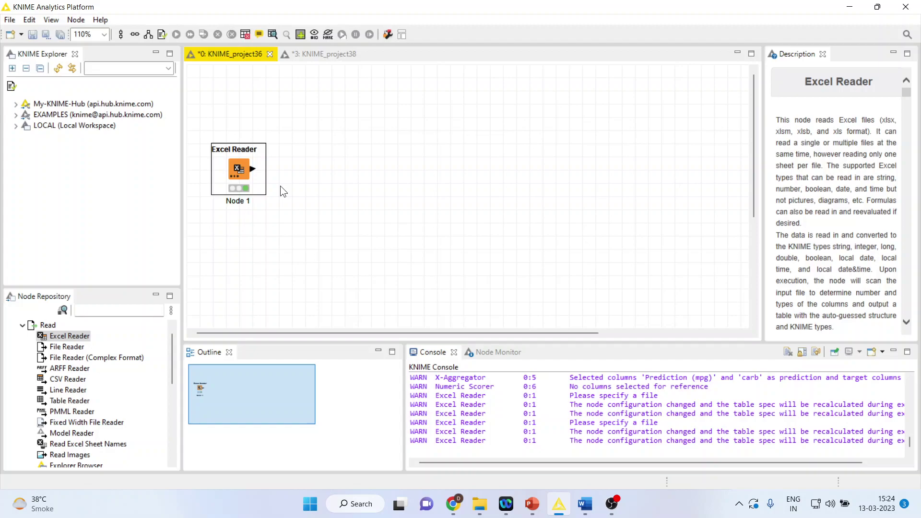
click(247, 277)
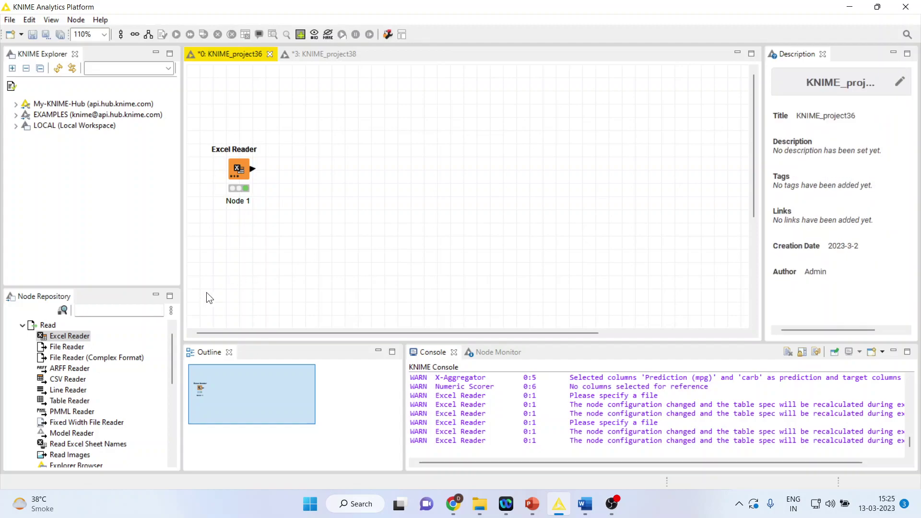
- Add a Polynomial Regression Learner node above and beside the Excel Reader and connect the reader's output to its input
click(98, 309)
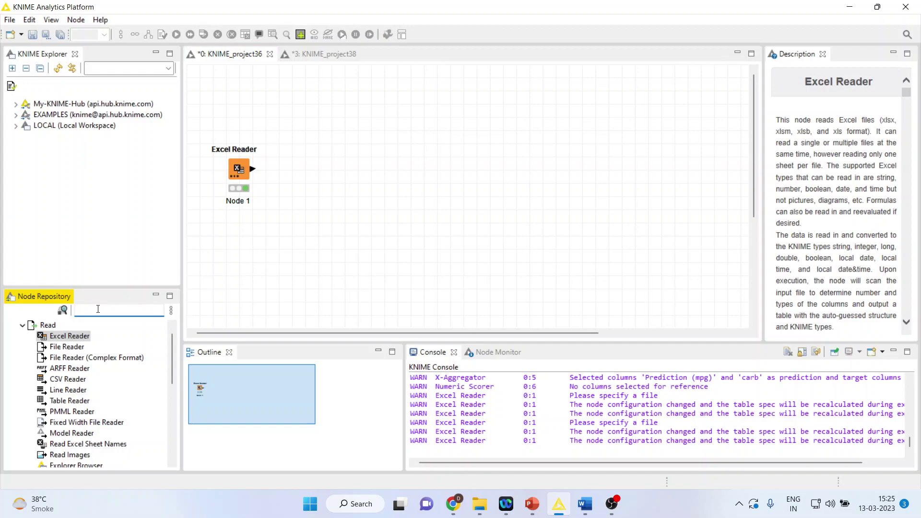
text(pol)
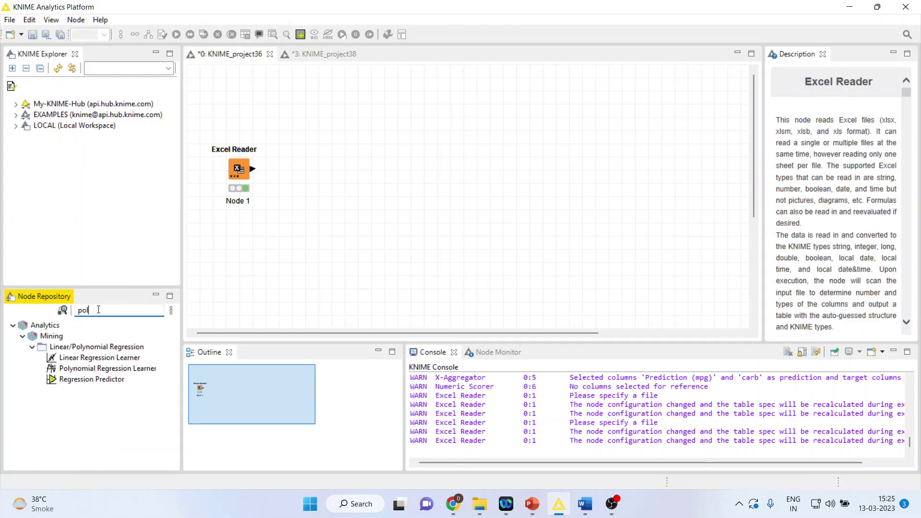
double_click(117, 367)
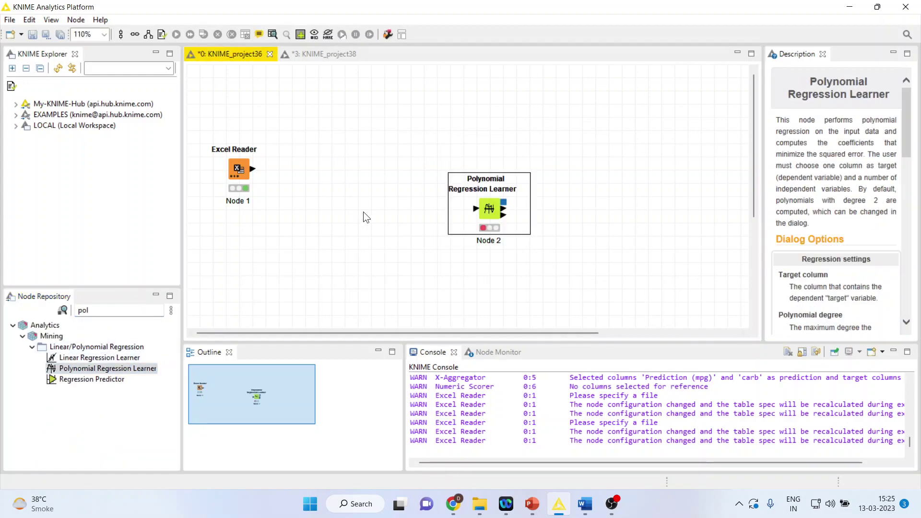
drag(508, 214, 361, 124)
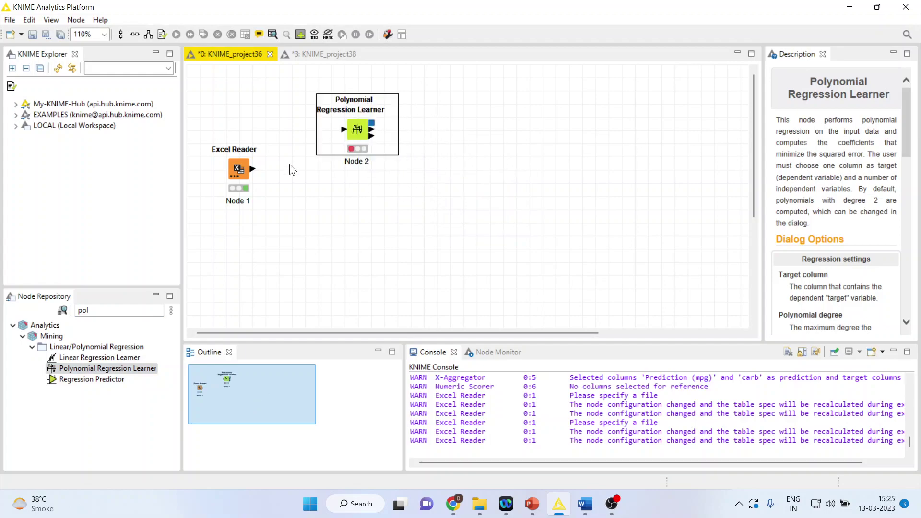
drag(255, 168, 345, 129)
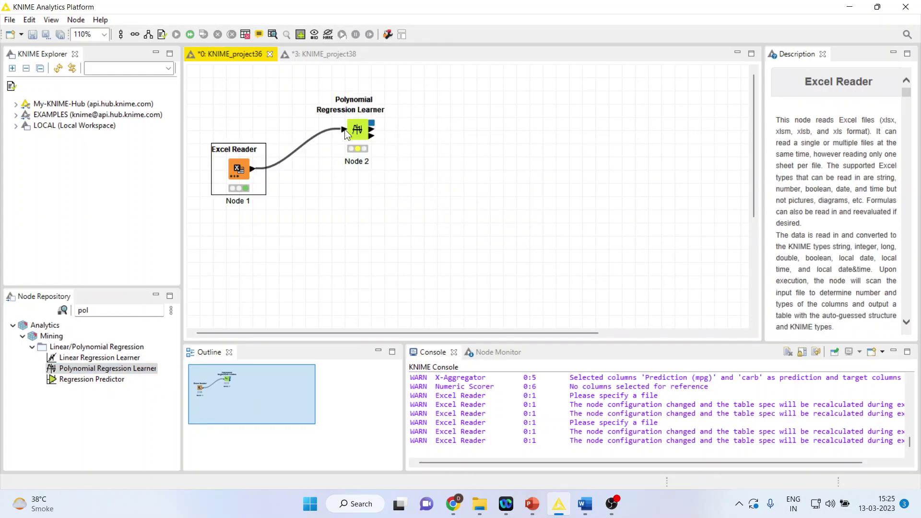
- Configure the Polynomial Regression Learner with mpg as the target column
click(357, 132)
right_click(357, 130)
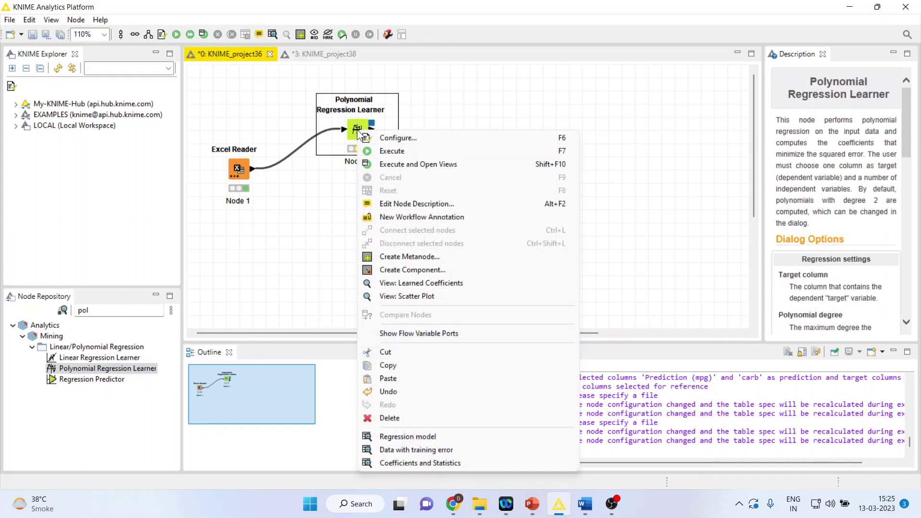
click(400, 139)
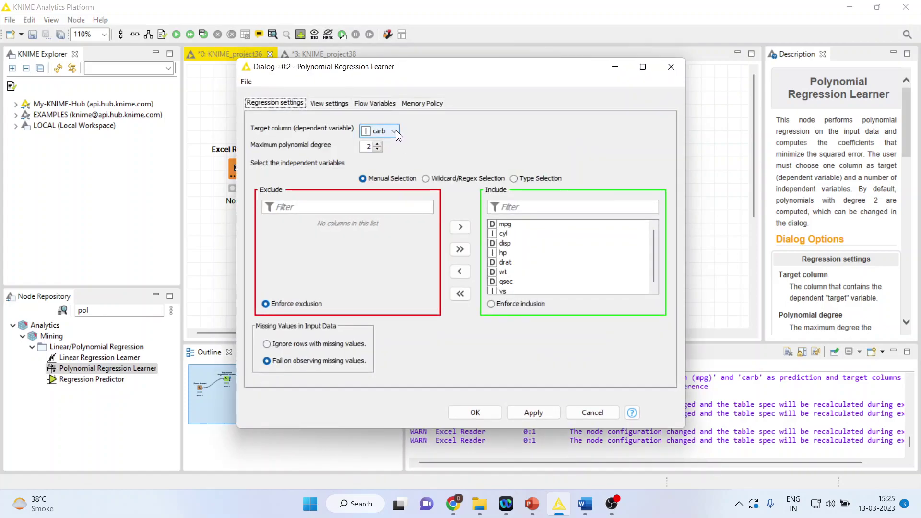
click(396, 131)
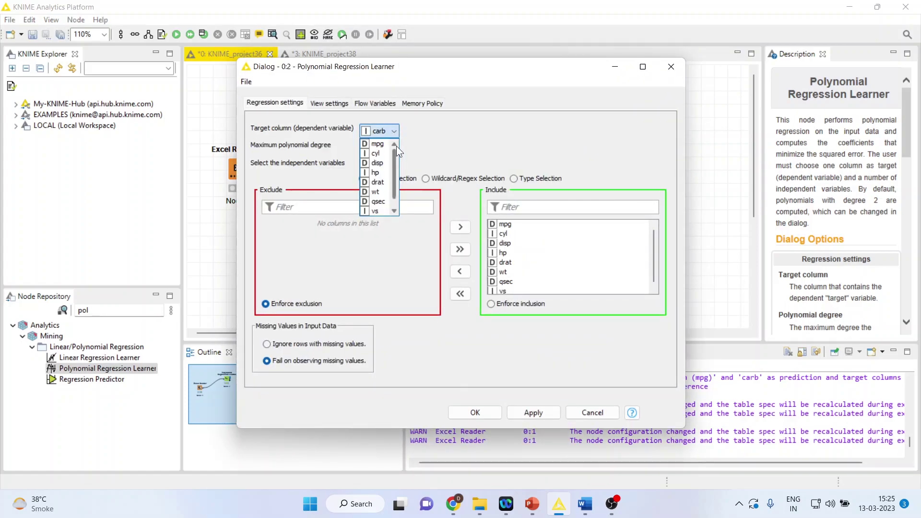
click(382, 145)
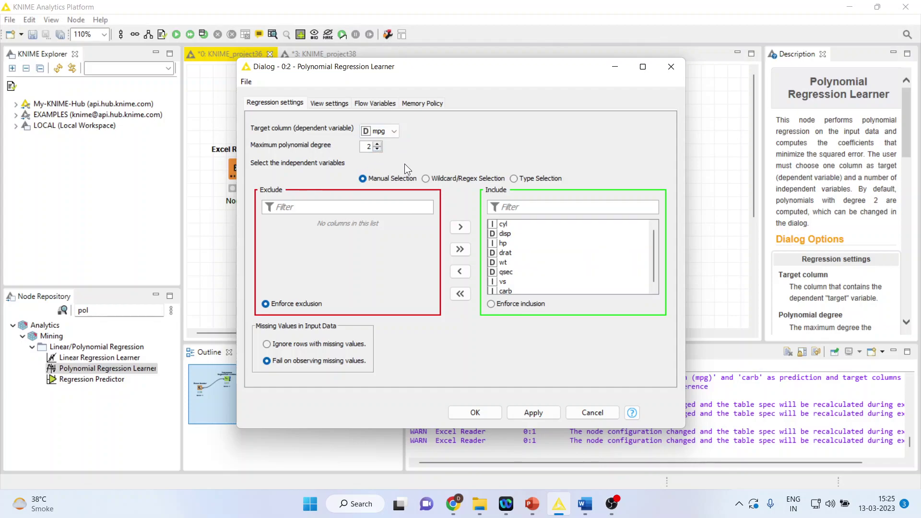
- Include only hp and wt as independent variables, exclude all other columns, and accept the learner settings
click(461, 294)
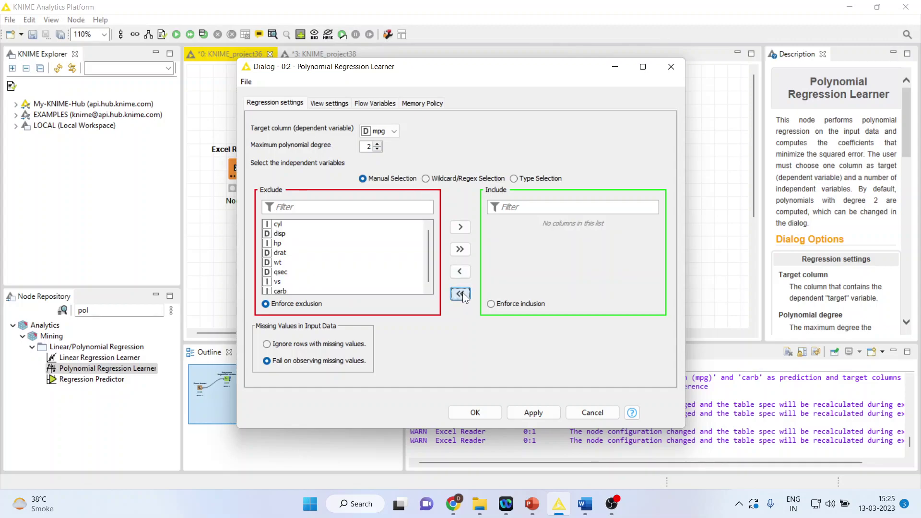
click(278, 244)
click(464, 231)
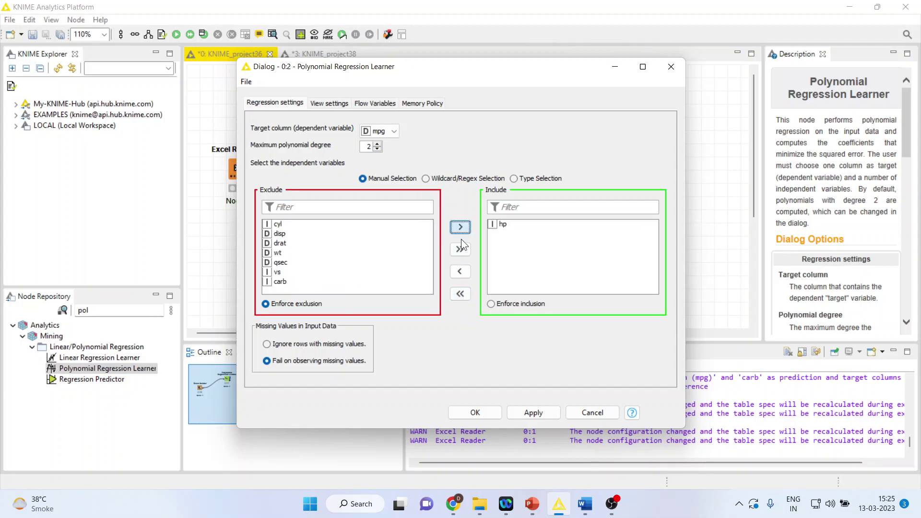
click(331, 254)
click(461, 230)
click(490, 414)
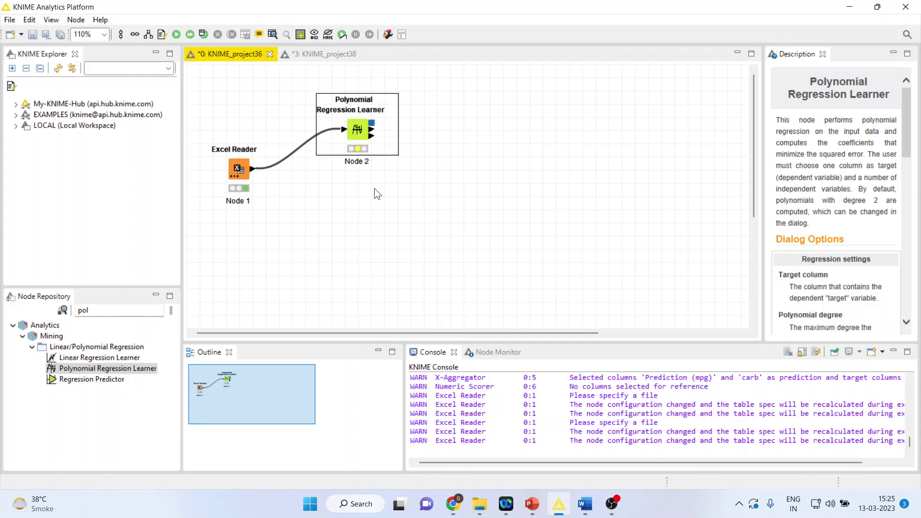
- Execute the Polynomial Regression Learner and examine the p-values and variables in its Coefficients and Statistics table
right_click(361, 131)
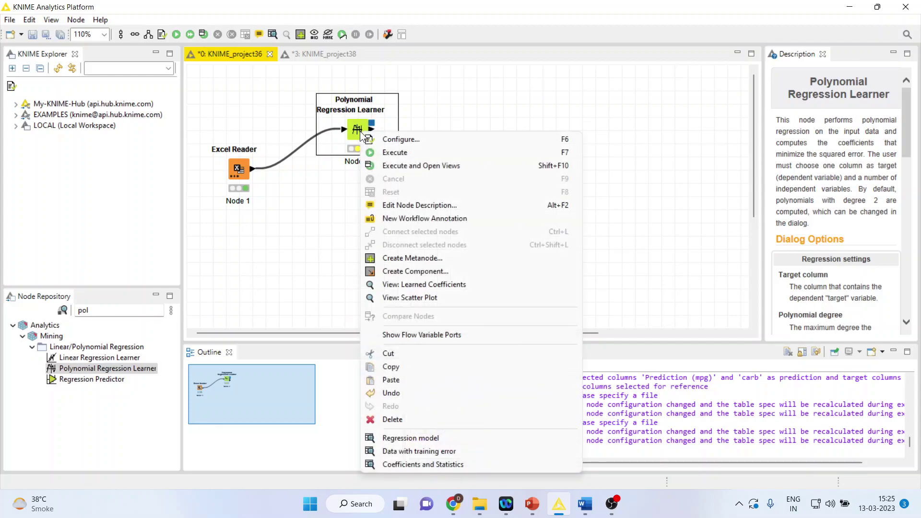
click(400, 155)
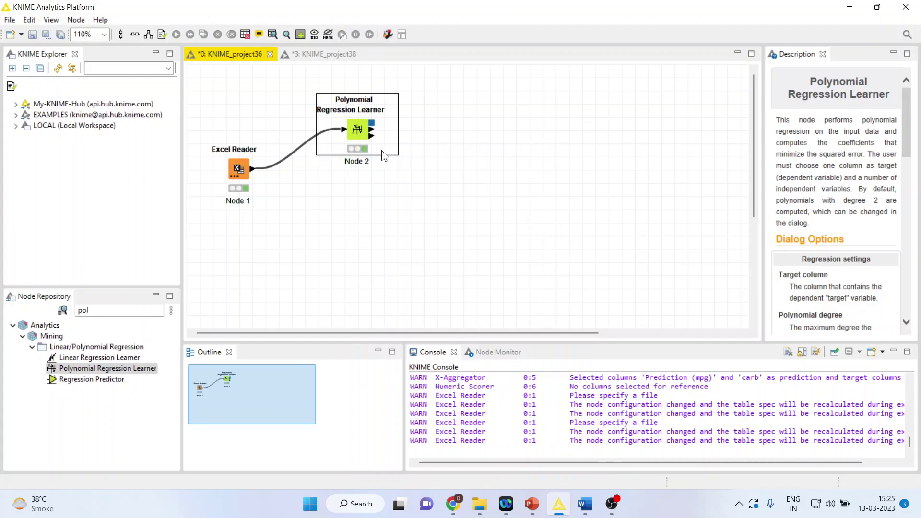
right_click(351, 133)
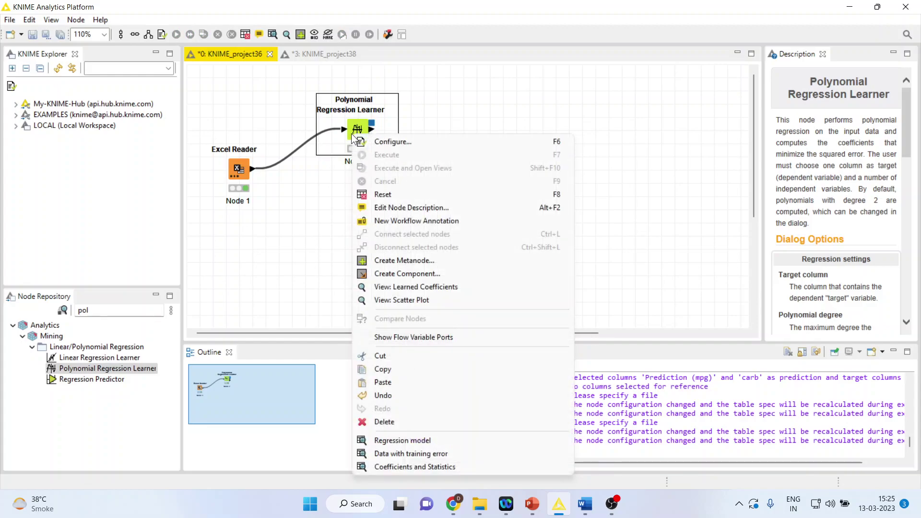
click(455, 467)
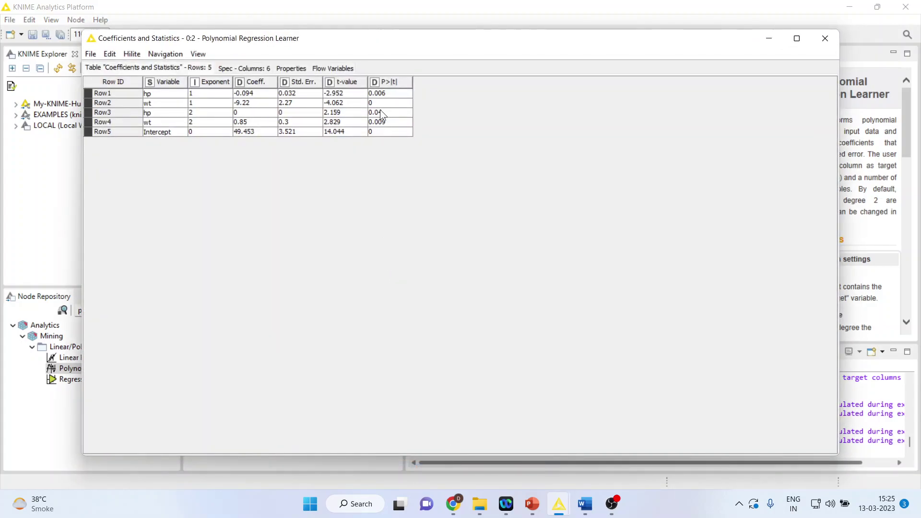
drag(381, 93, 385, 135)
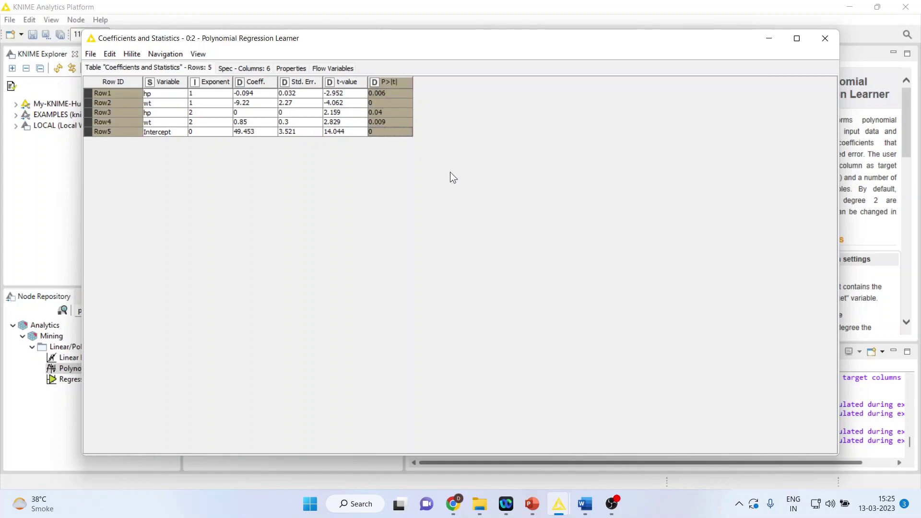
drag(166, 93, 169, 128)
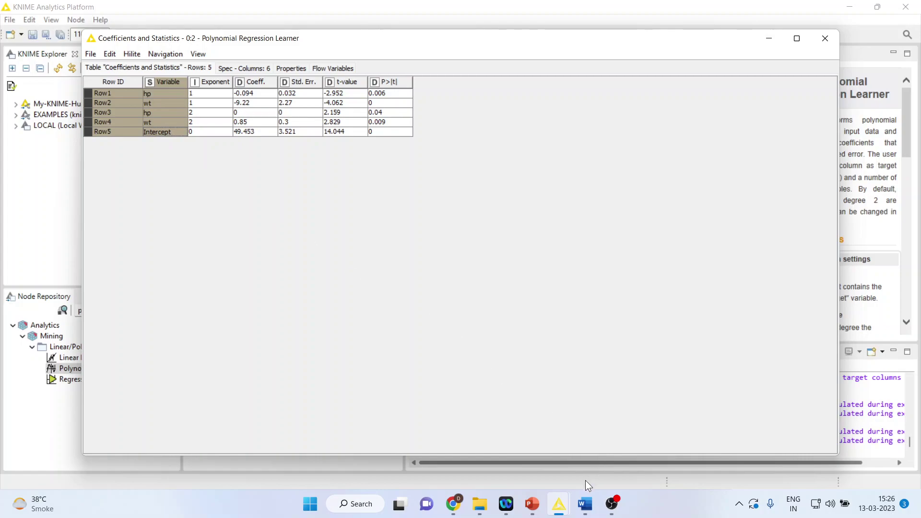
- Switch to the Regression Model document in Word and examine the coefficient table, p-value rule and Mpg regression equation
click(585, 504)
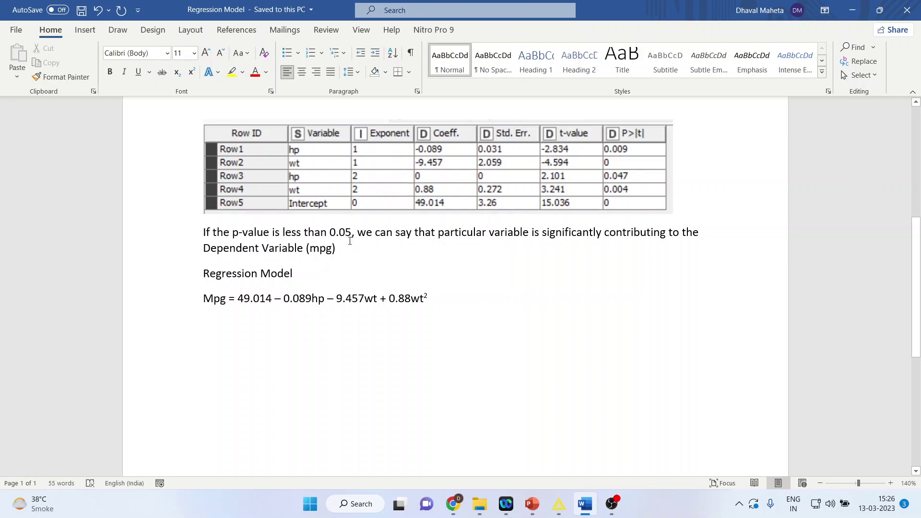
click(434, 208)
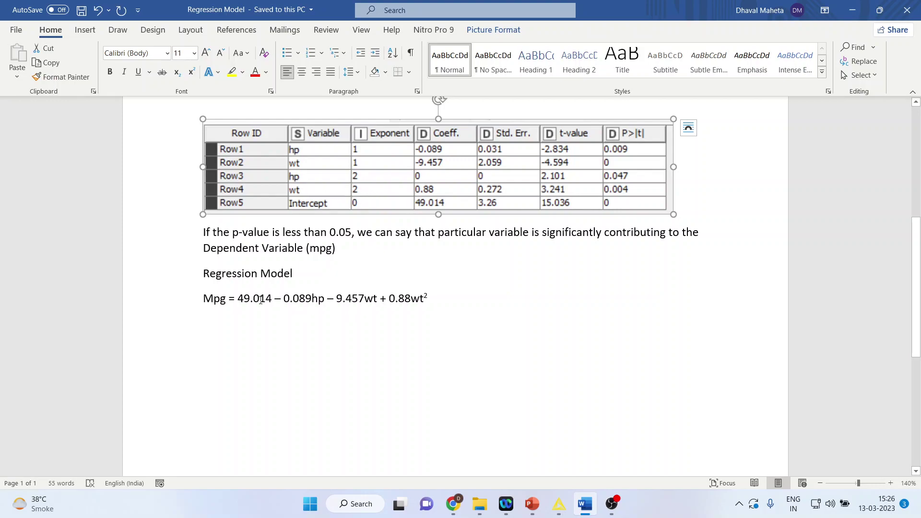
drag(200, 299, 477, 306)
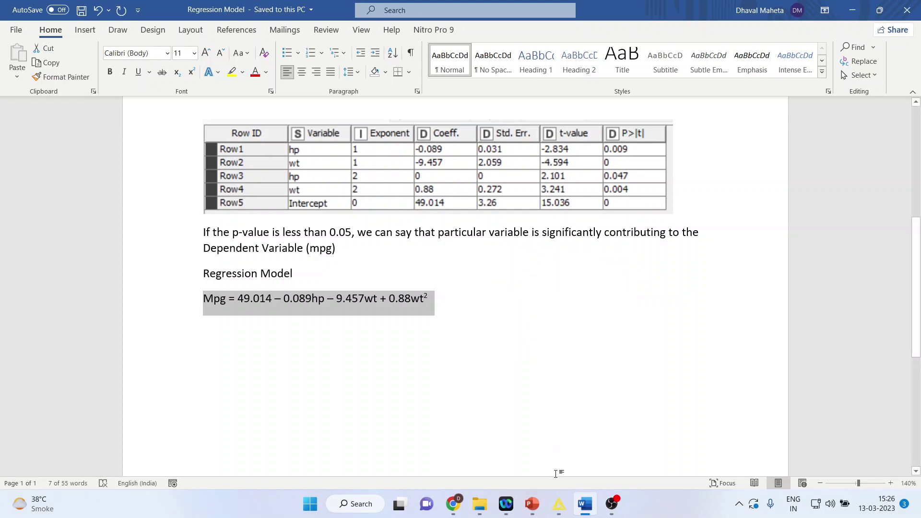
- Switch back to KNIME's Coefficients and Statistics table and close it
click(566, 501)
click(597, 466)
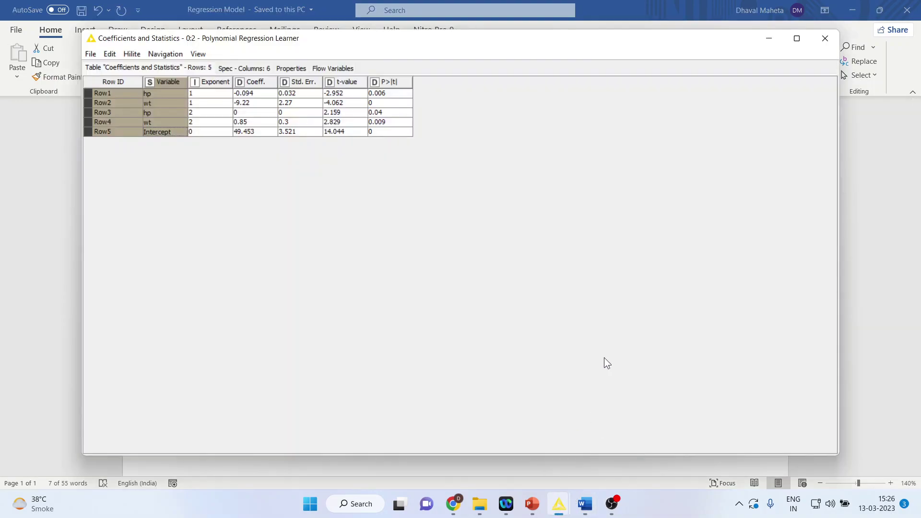
click(826, 39)
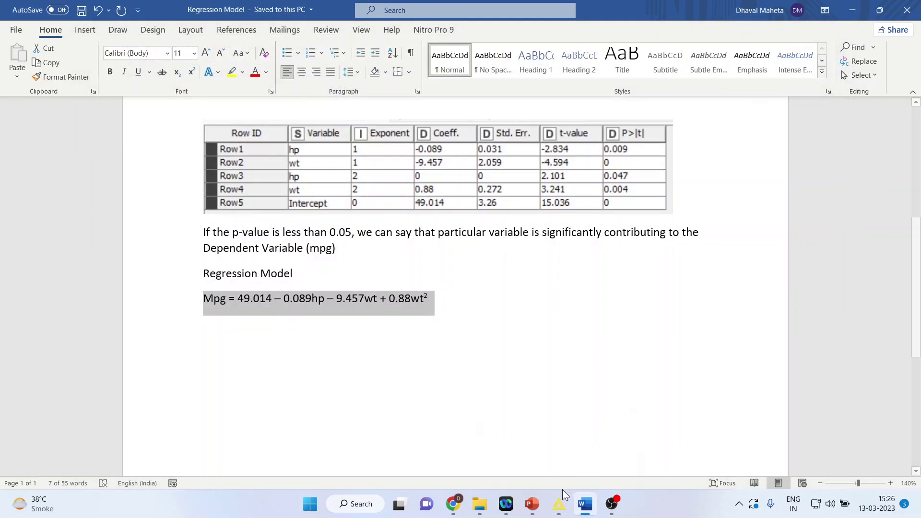
- Switch to KNIME, add a Regression Predictor after the Polynomial Regression Learner, and delete the data connection between them while keeping the model connection
click(559, 504)
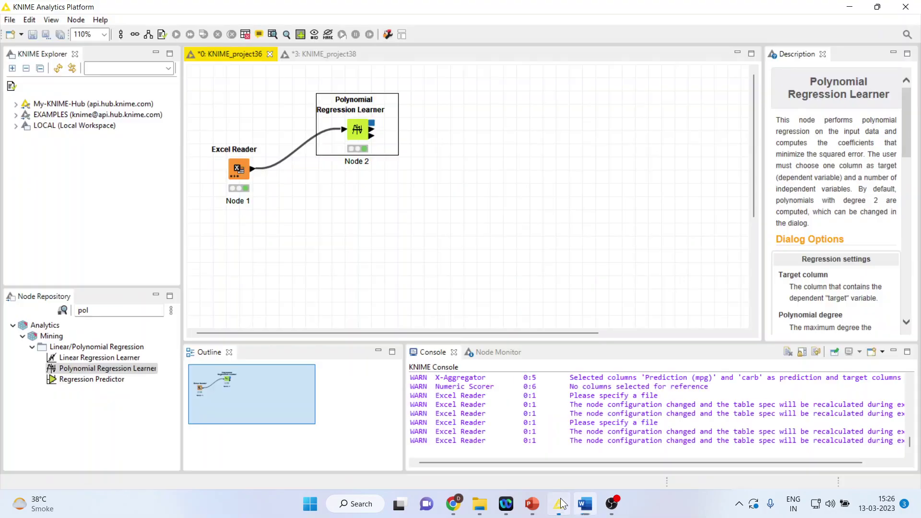
double_click(116, 379)
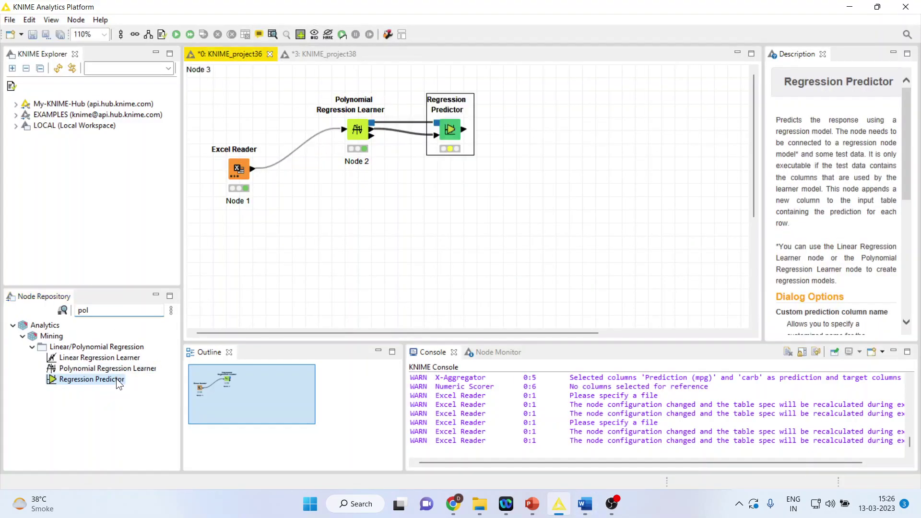
click(414, 134)
key(Delete)
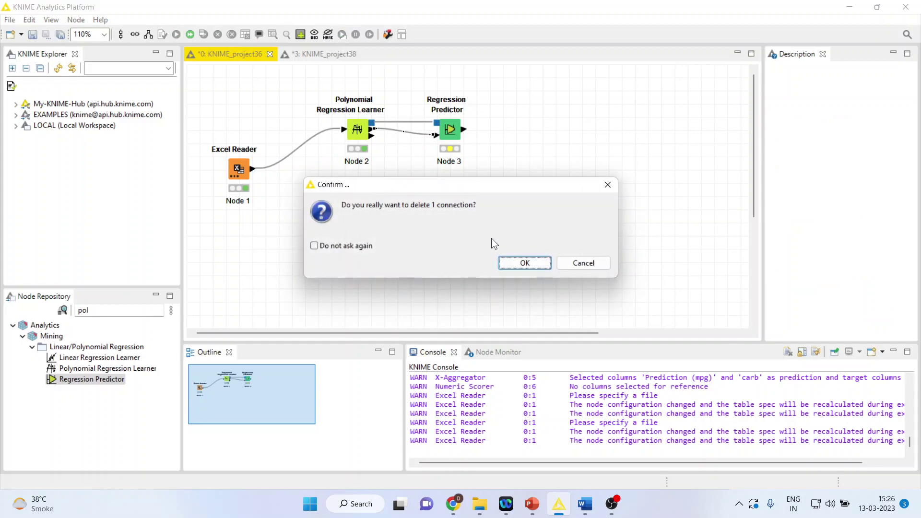
click(525, 263)
- Move the Regression Predictor and Excel Reader lower on the canvas and connect the Excel Reader's output to the predictor's data input
click(448, 130)
drag(449, 131, 447, 188)
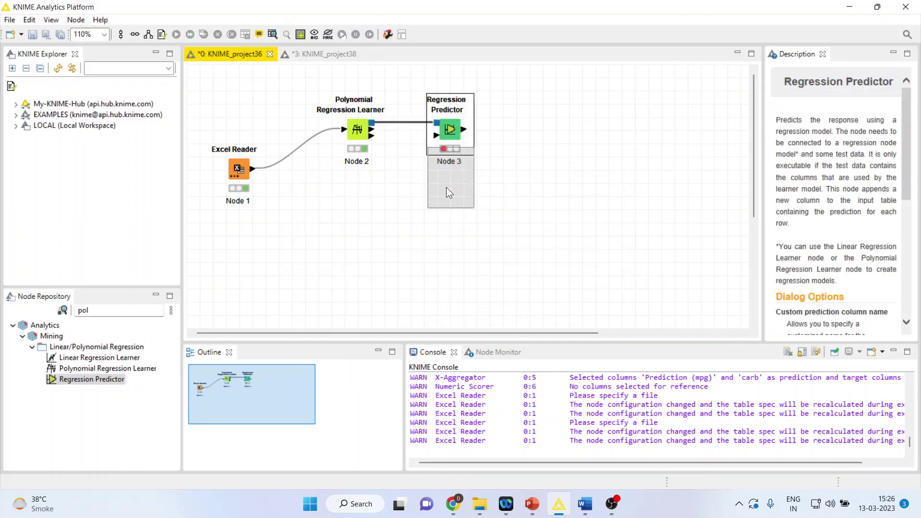
click(241, 175)
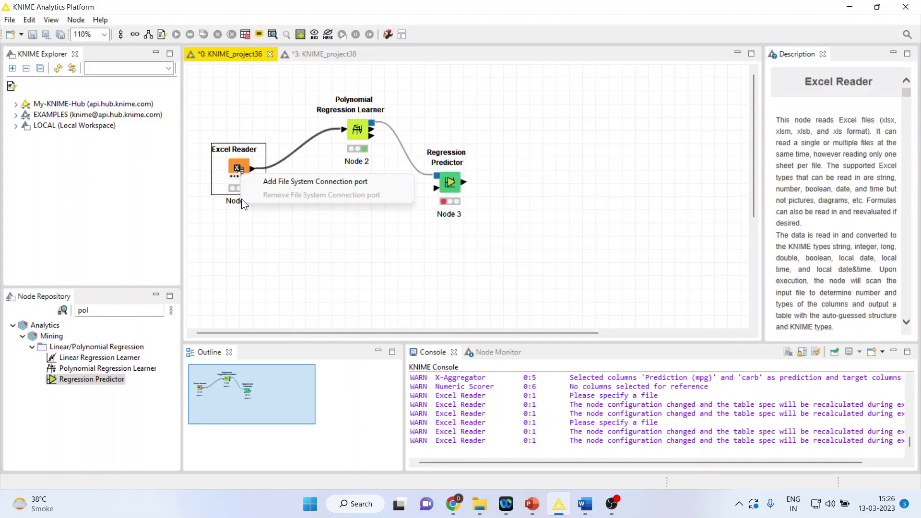
click(237, 171)
drag(240, 169, 437, 188)
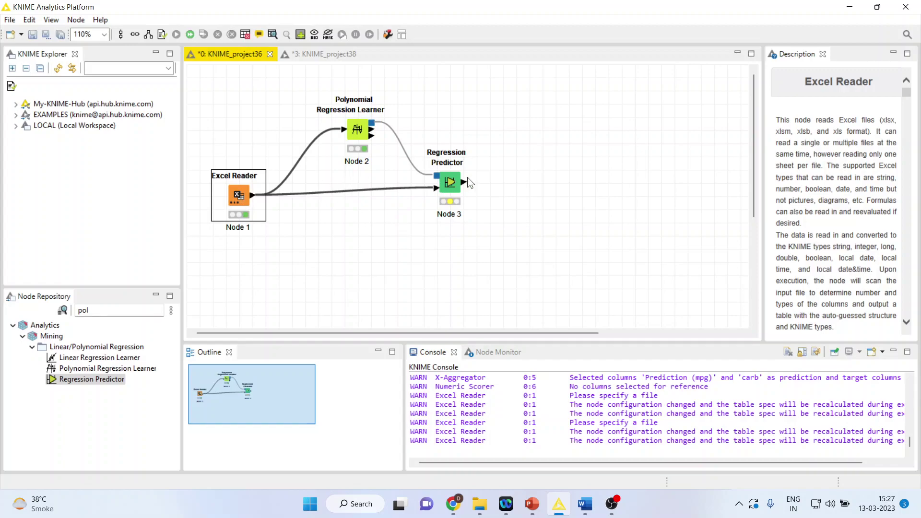
- Configure the Regression Predictor to use the custom prediction column name Prediction (mpg)
right_click(453, 181)
click(480, 190)
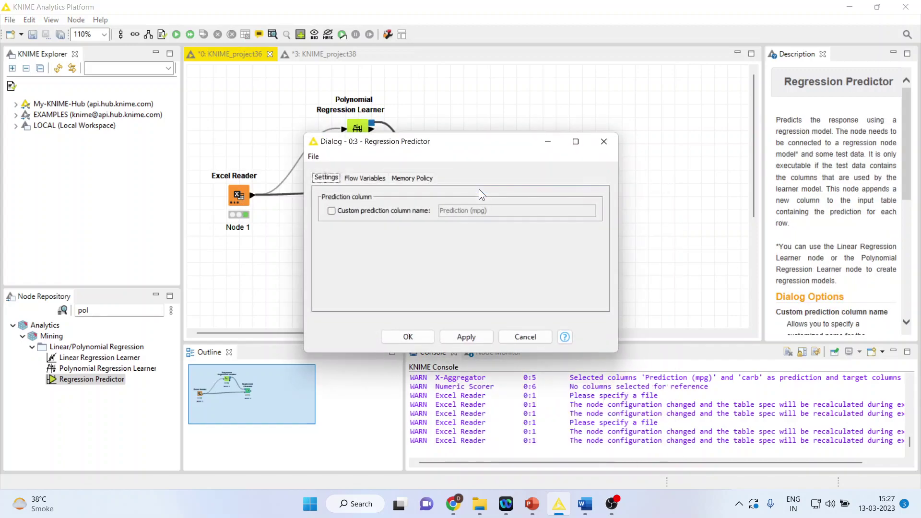
click(331, 211)
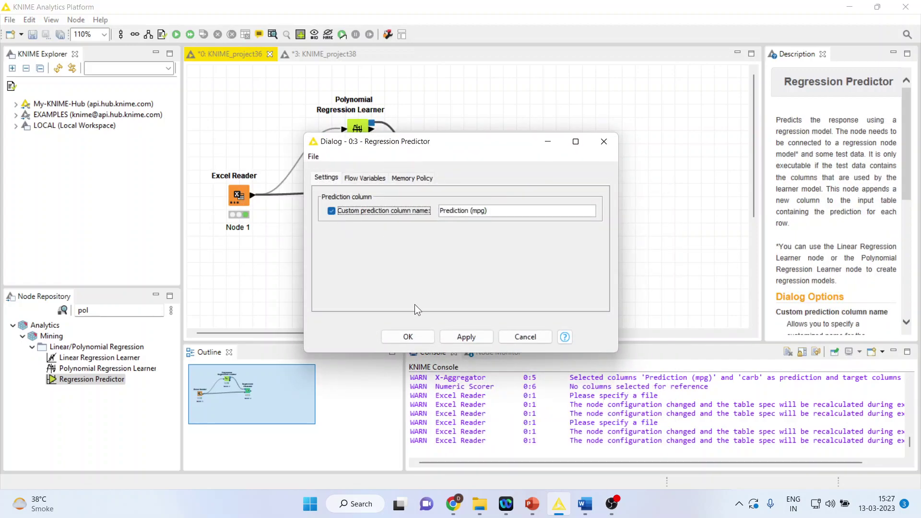
click(408, 337)
right_click(451, 185)
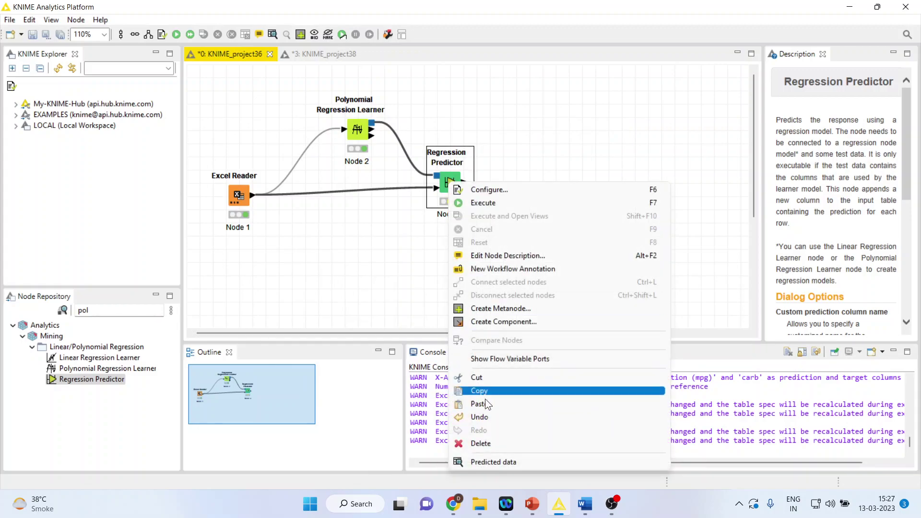
click(502, 462)
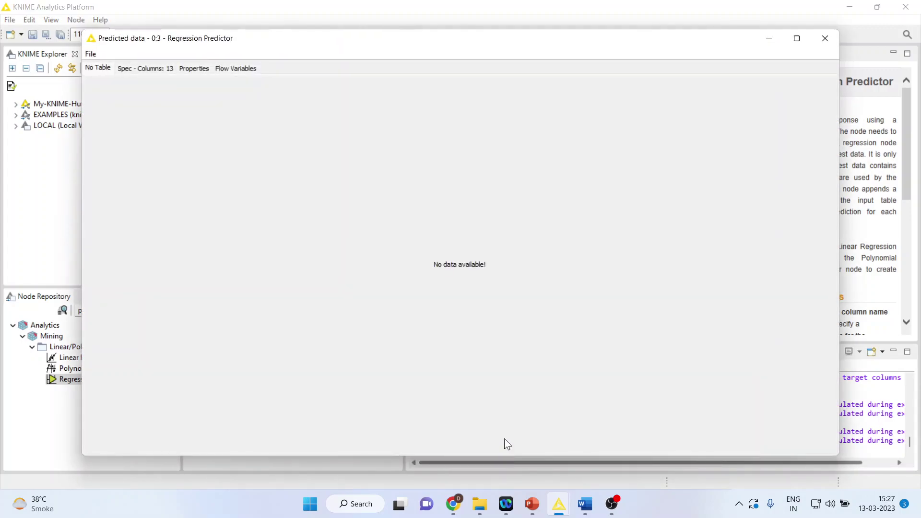
click(825, 37)
- Execute the Regression Predictor and compare the mpg and prediction columns in its Predicted data table
right_click(455, 184)
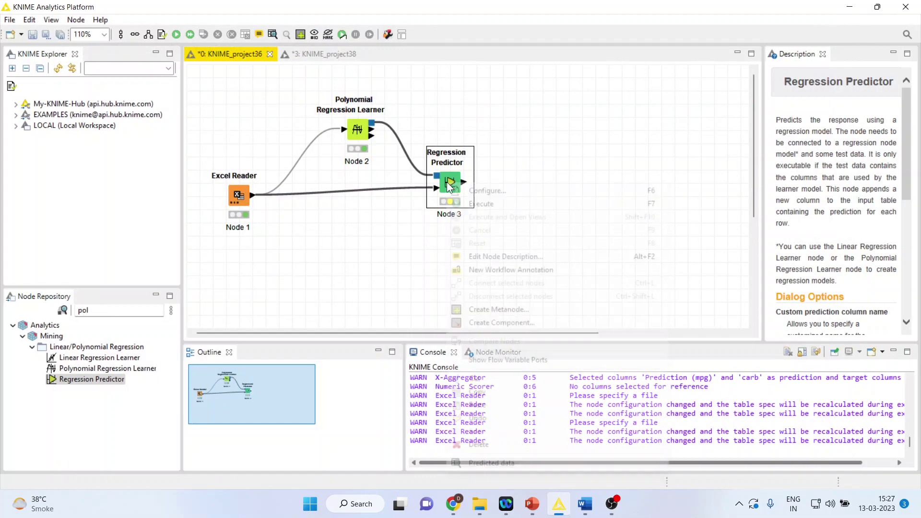
click(485, 207)
right_click(459, 191)
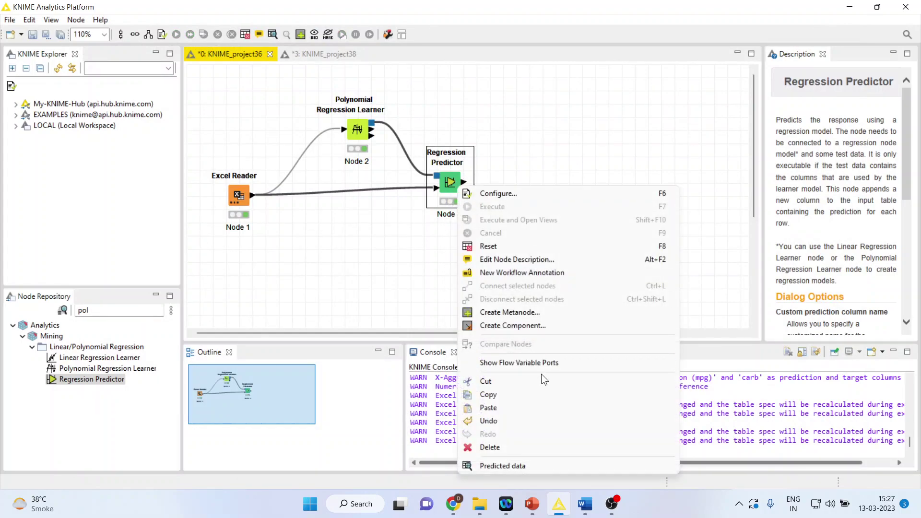
click(537, 465)
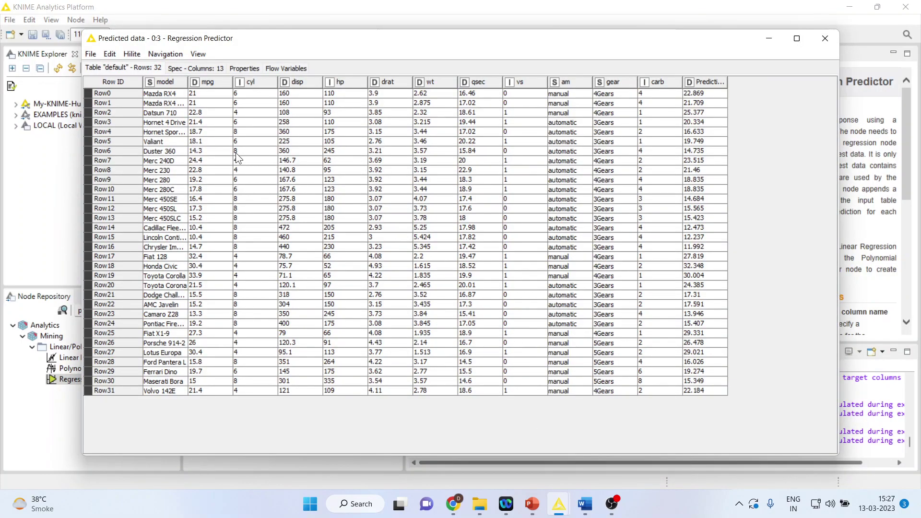
drag(206, 94, 221, 390)
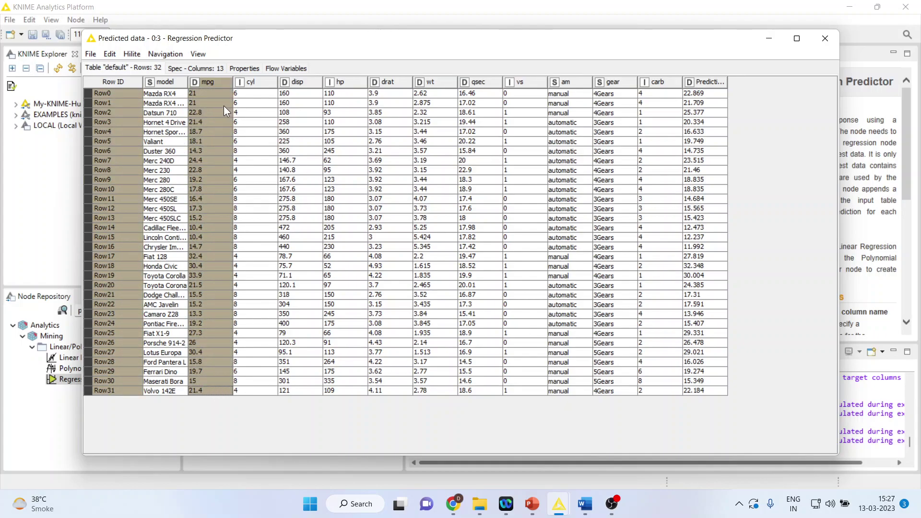
click(695, 86)
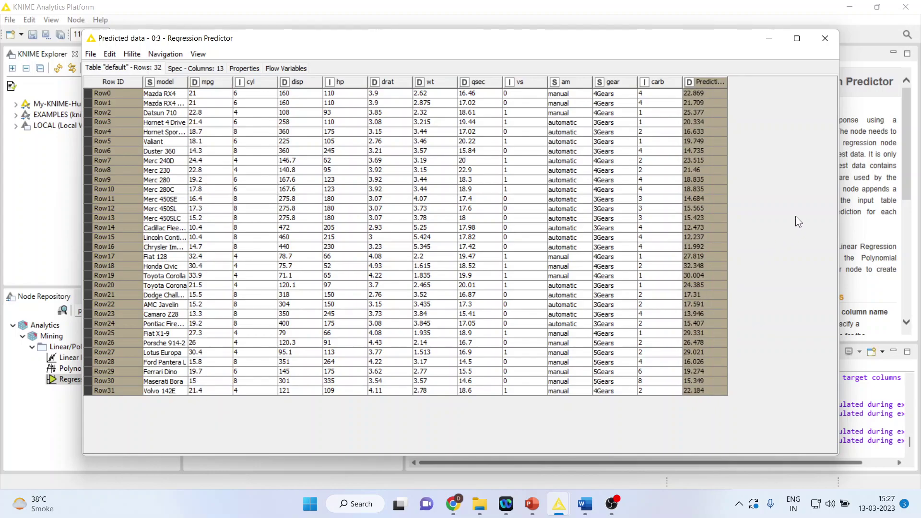
click(824, 39)
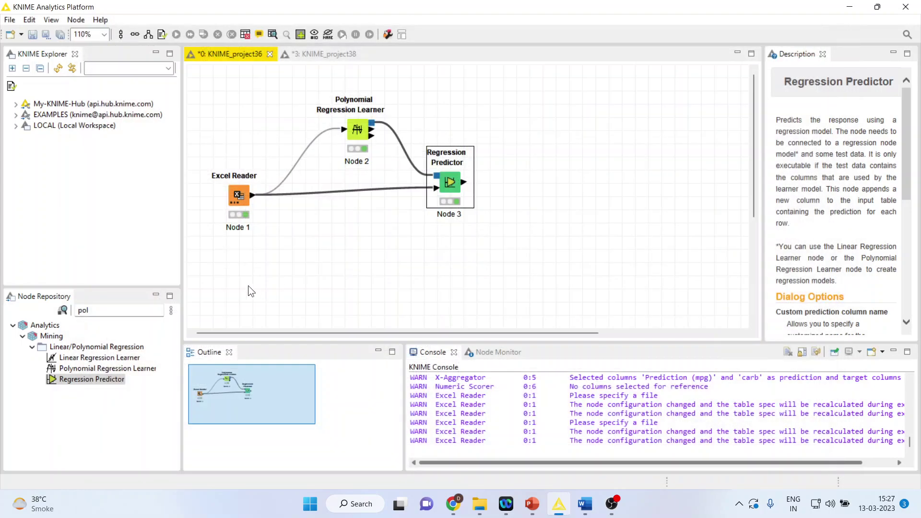
- Search the node repository for "numeric sco" and add a Numeric Scorer connected to the Regression Predictor's output
click(105, 311)
key(BackSpace)
key(BackSpace)
key(BackSpace)
text(numeric)
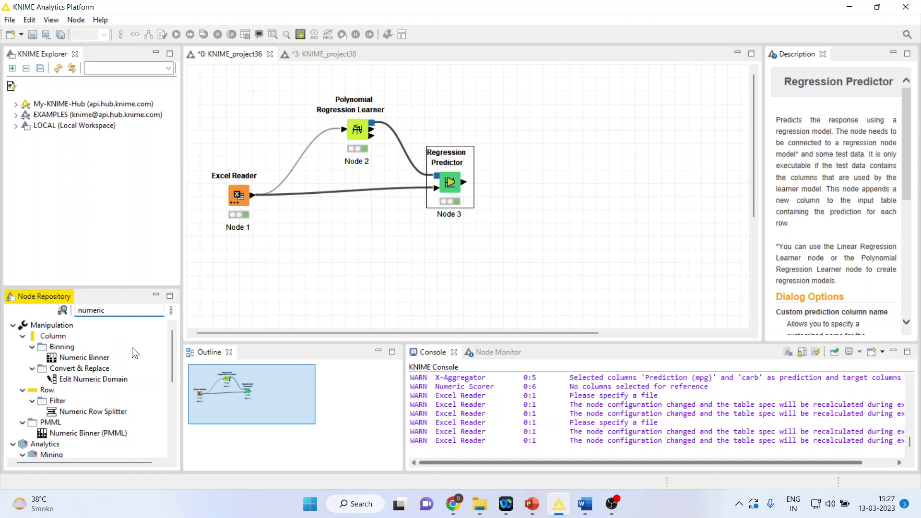
text( sco)
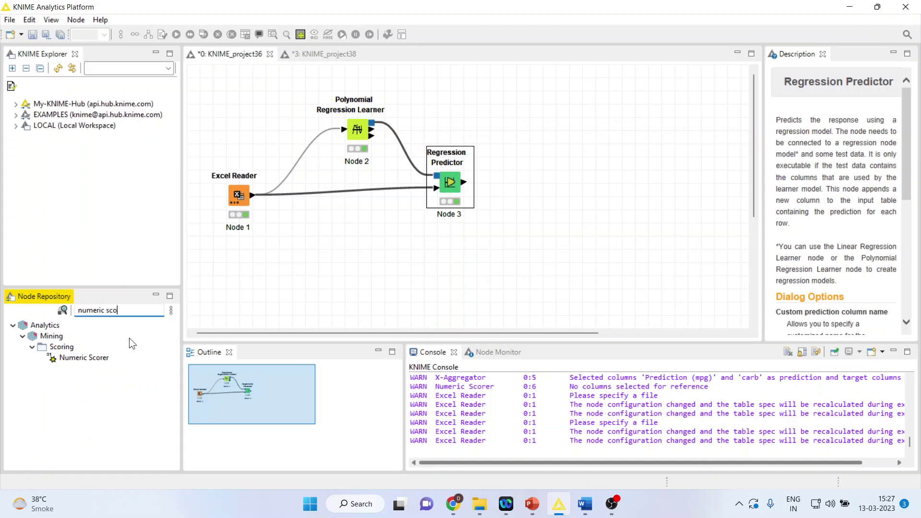
double_click(104, 356)
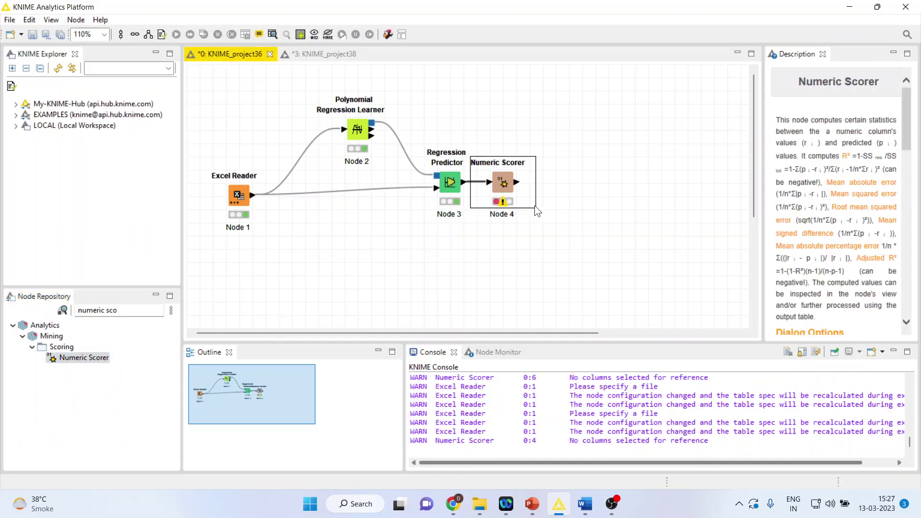
- Configure the Numeric Scorer with mpg as reference column and Prediction (mpg) as predicted column, and enable changing the output column name
right_click(500, 177)
click(528, 183)
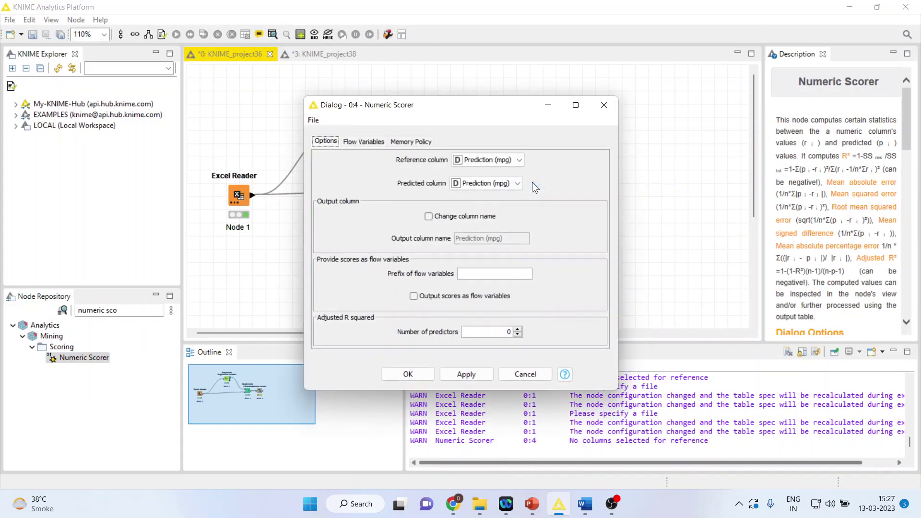
click(519, 160)
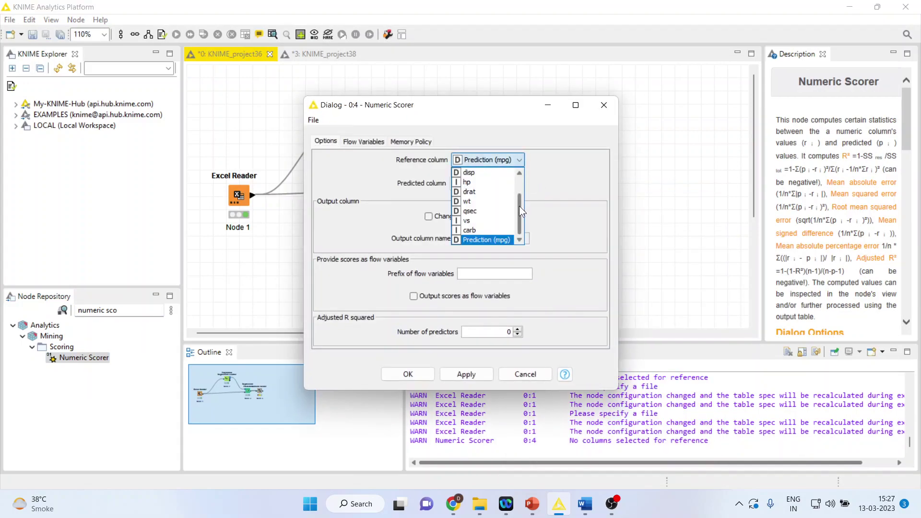
drag(520, 206, 523, 180)
click(497, 190)
click(520, 161)
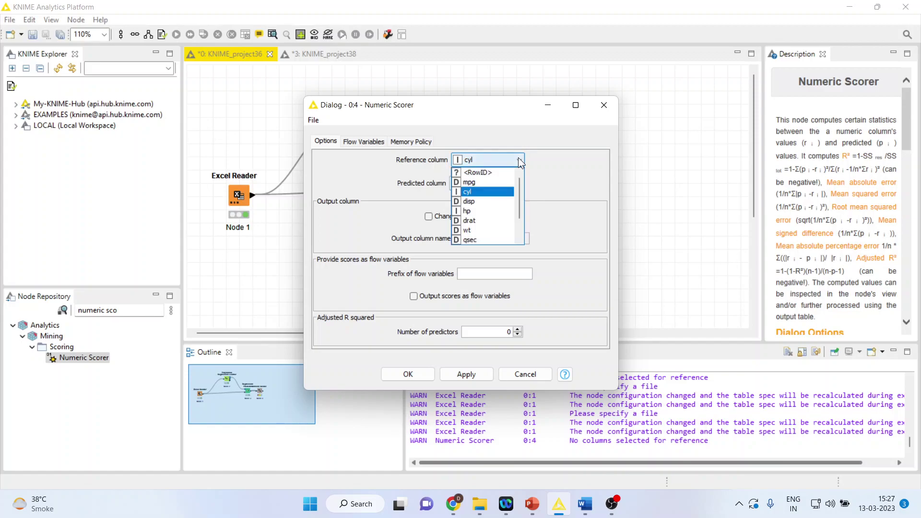
click(487, 182)
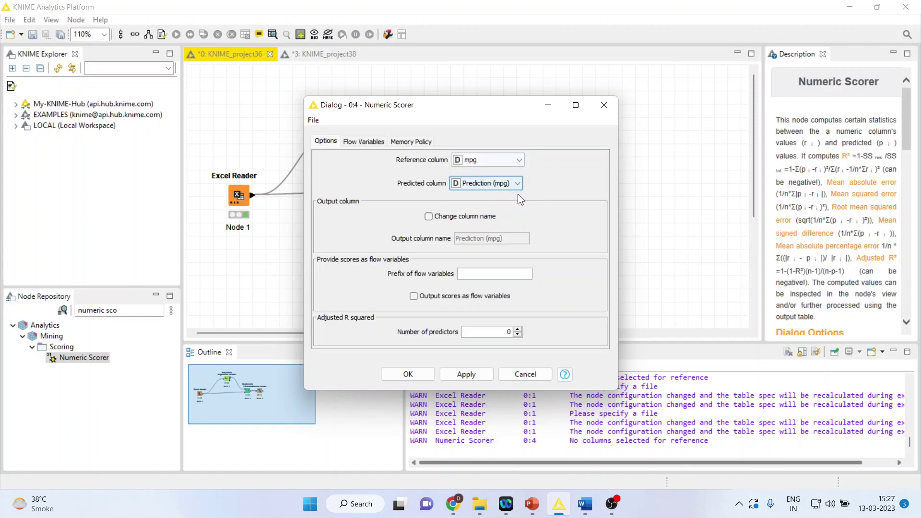
click(429, 217)
click(422, 375)
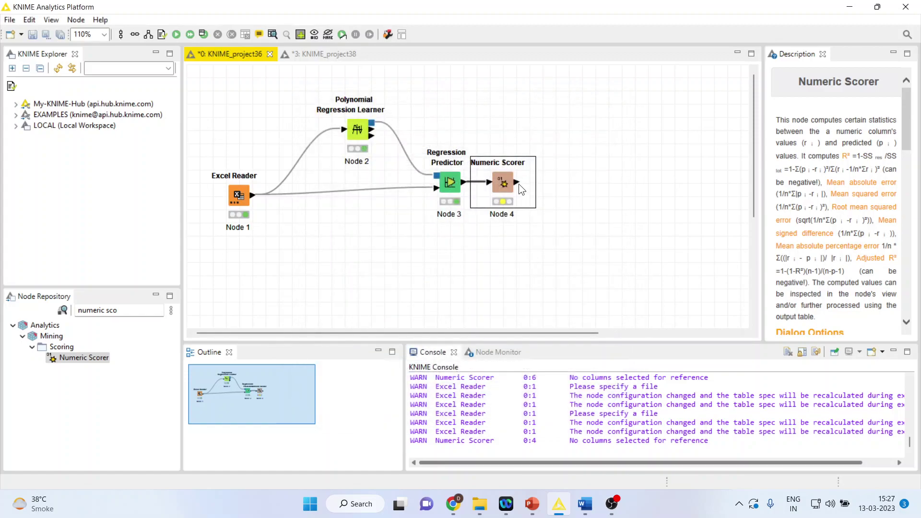
- Execute the Numeric Scorer and examine R^2, the error measures and adjusted R^2 in its Statistics table
right_click(504, 183)
click(540, 198)
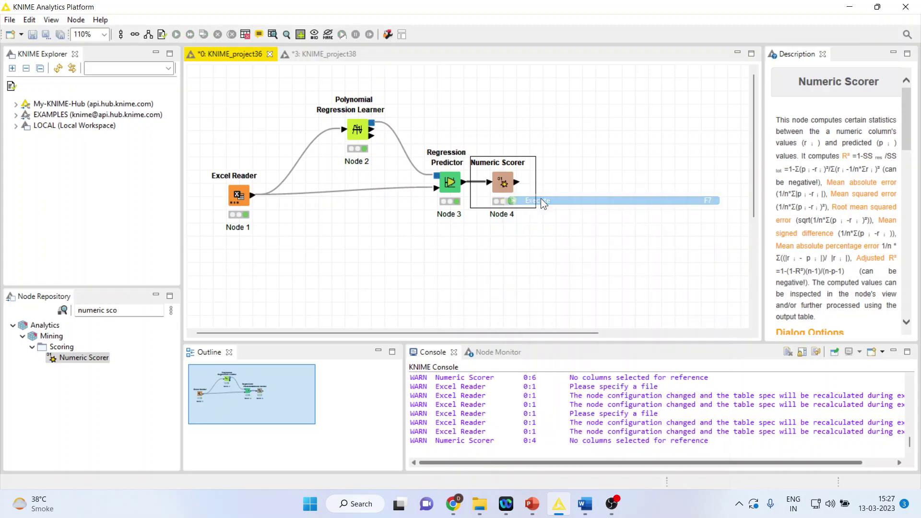
right_click(500, 183)
click(546, 475)
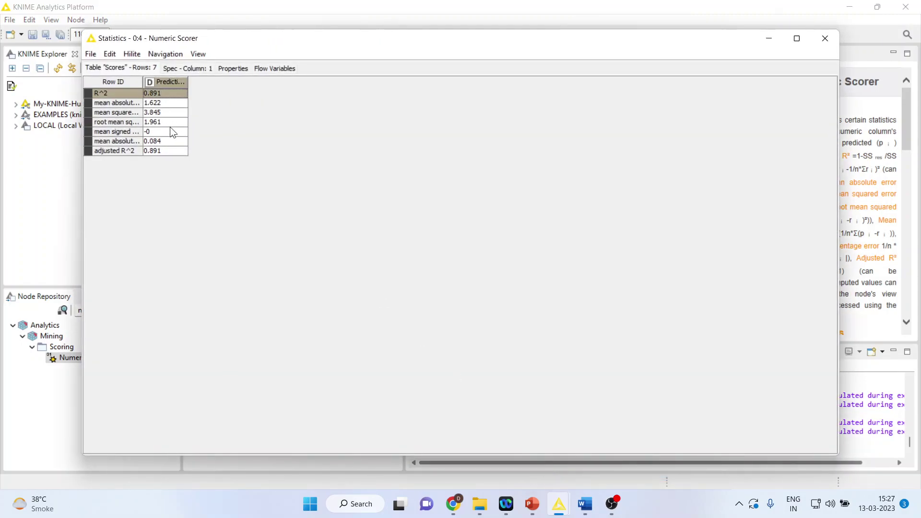
click(166, 150)
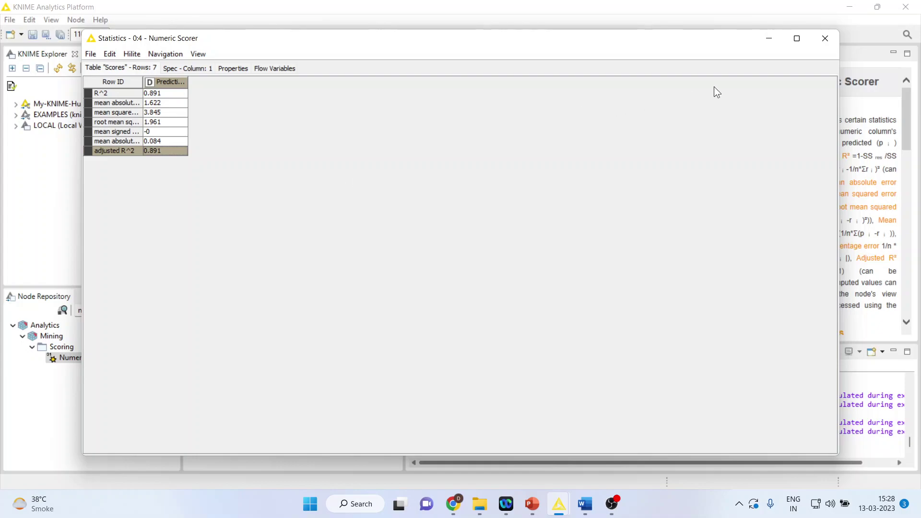
click(823, 40)
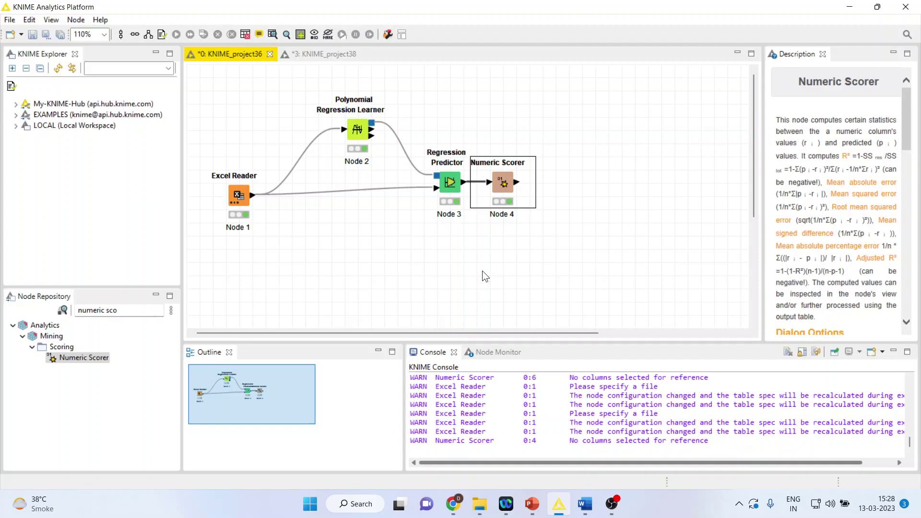
- Examine the fitted curve in the Polynomial Regression Learner's scatter plot view and close it
key(Up)
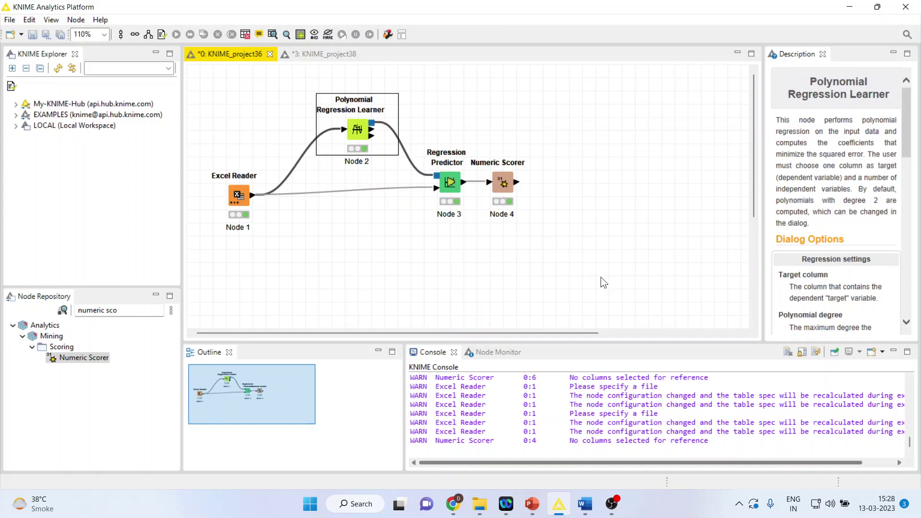
right_click(358, 131)
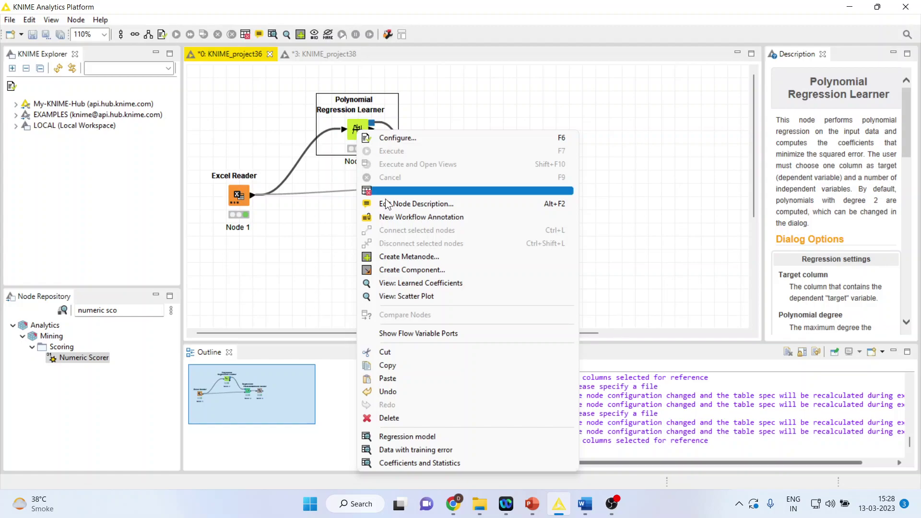
click(431, 296)
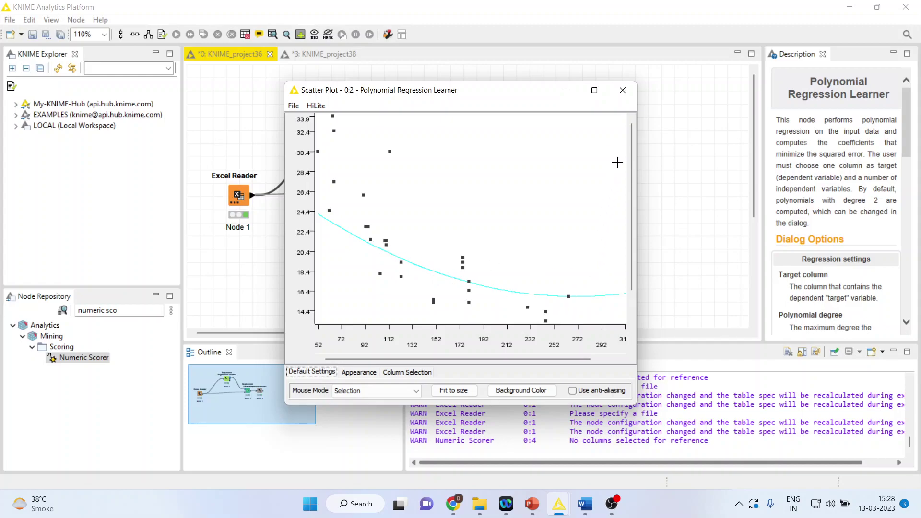
click(622, 90)
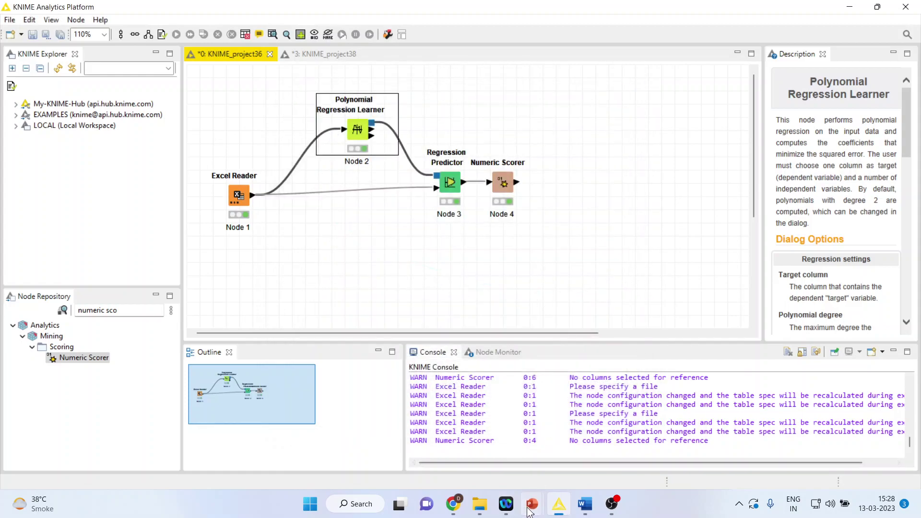
- Switch to the You tube template presentation in PowerPoint and show the Thank You slide, slide 4, as a slide show
mouse_move(532, 504)
click(587, 473)
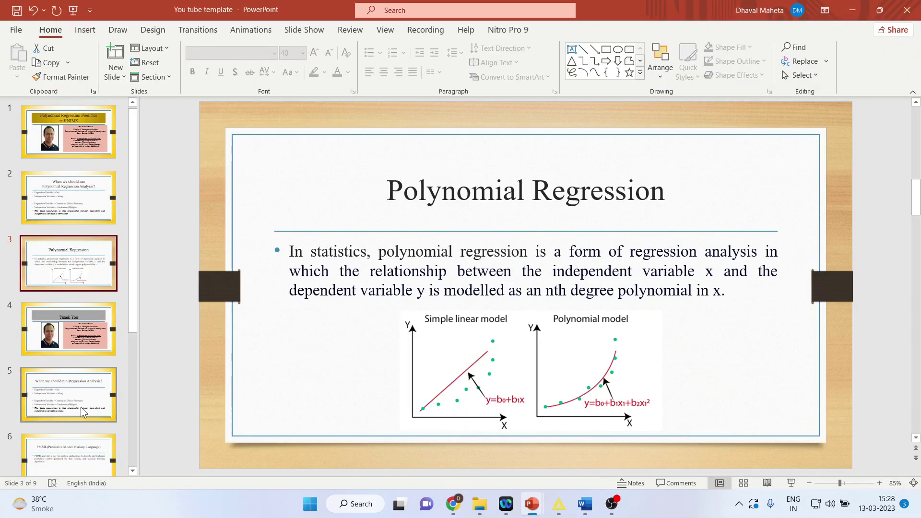
click(86, 337)
click(792, 484)
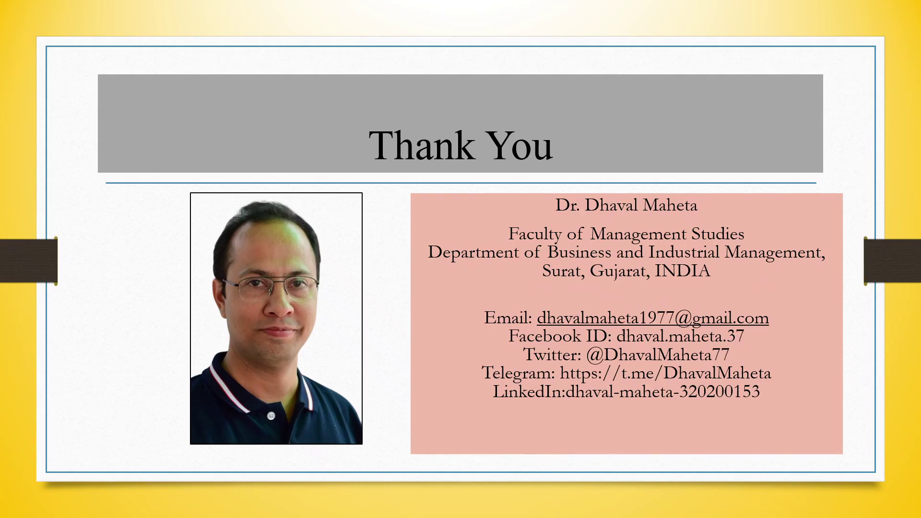